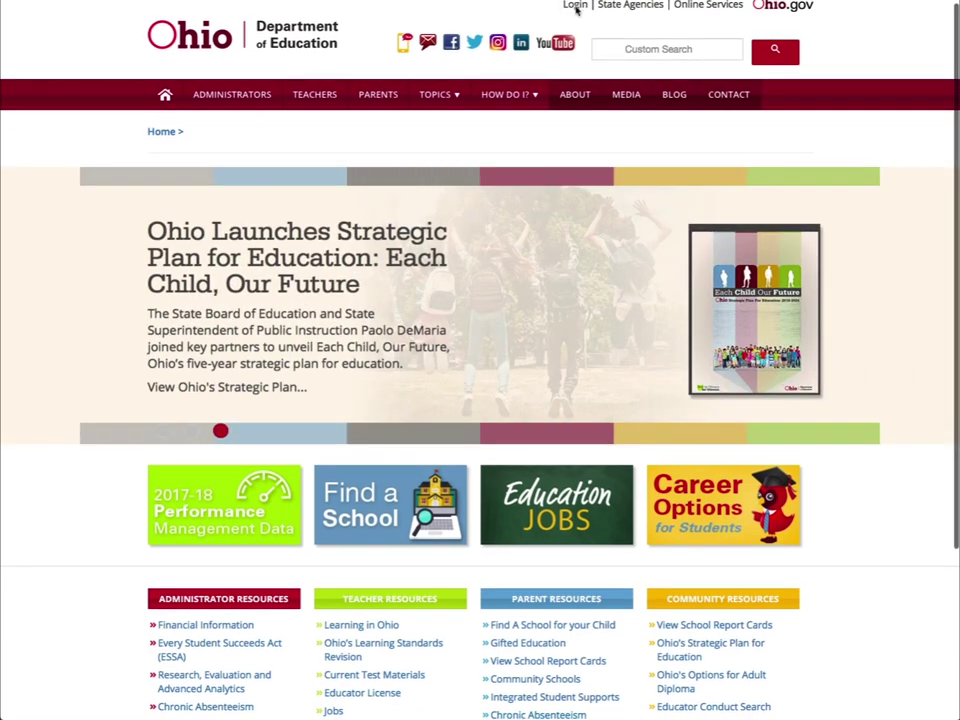
- Go from the ODE home page's Login link to the OH|ID portal option
left_click(576, 6)
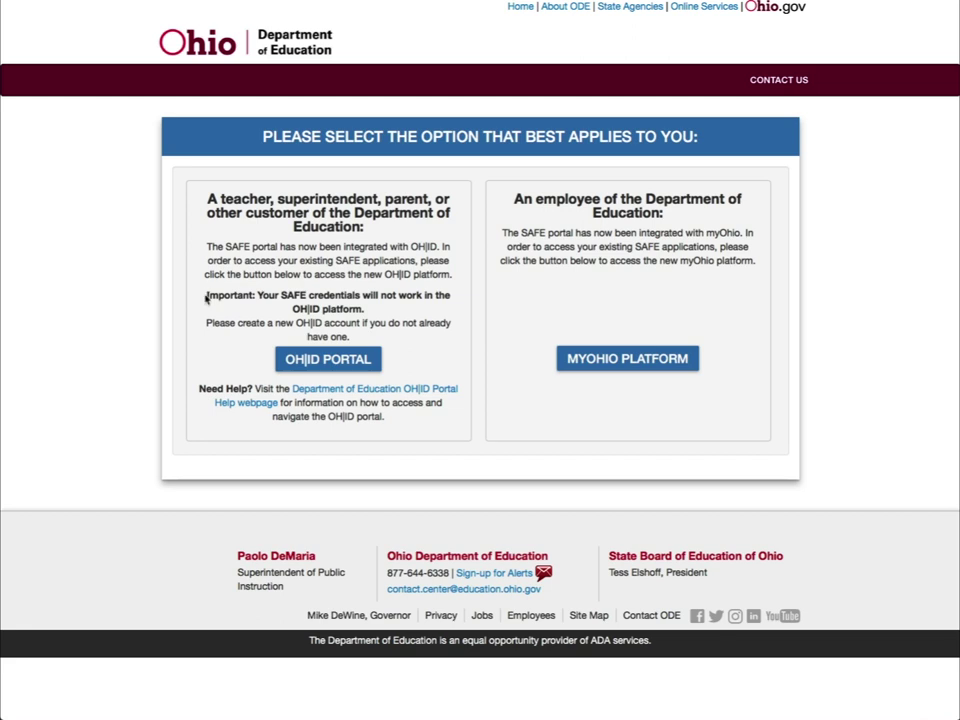
left_click(311, 360)
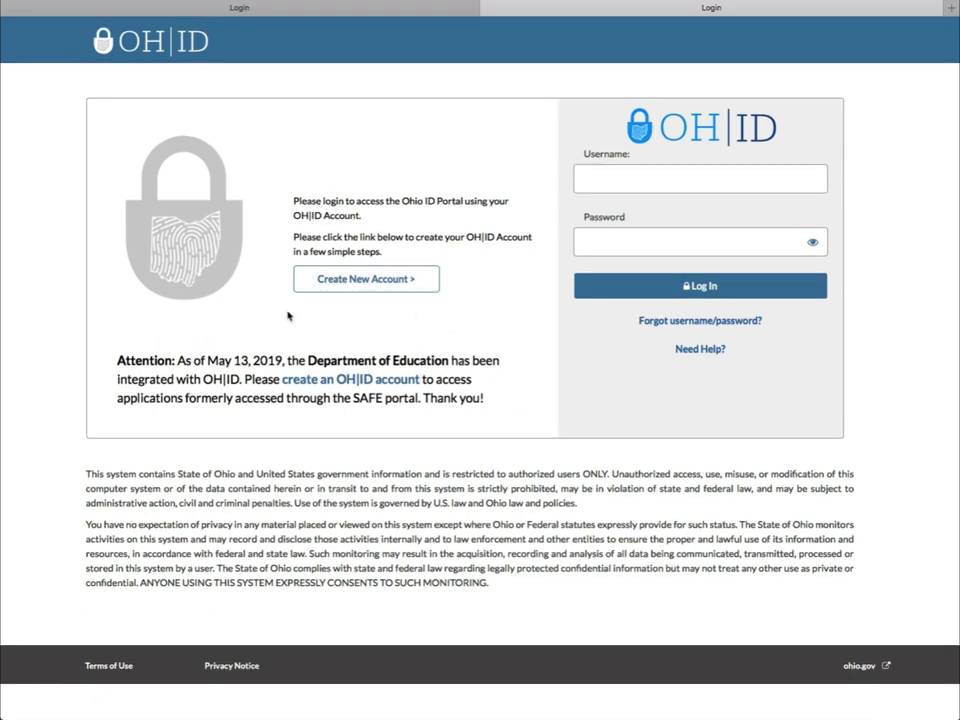
- Start a new OH|ID account and enter the first name, last name, e-mail and identification number
left_click(376, 281)
left_click(280, 305)
type("John")
key("Tab")
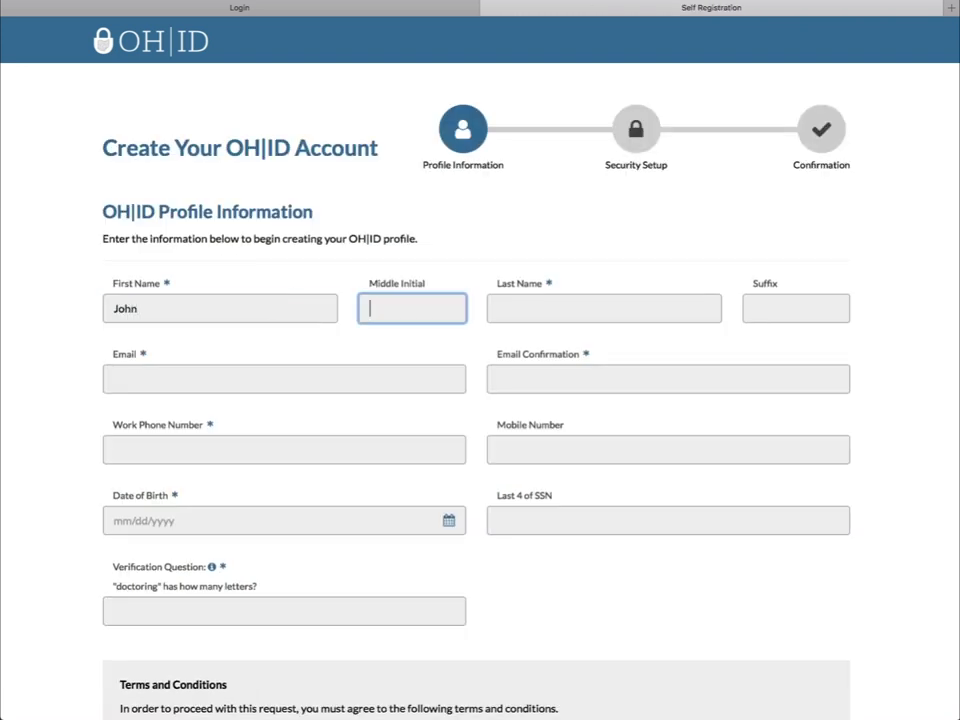
key("Tab")
type("Smith")
key("Tab")
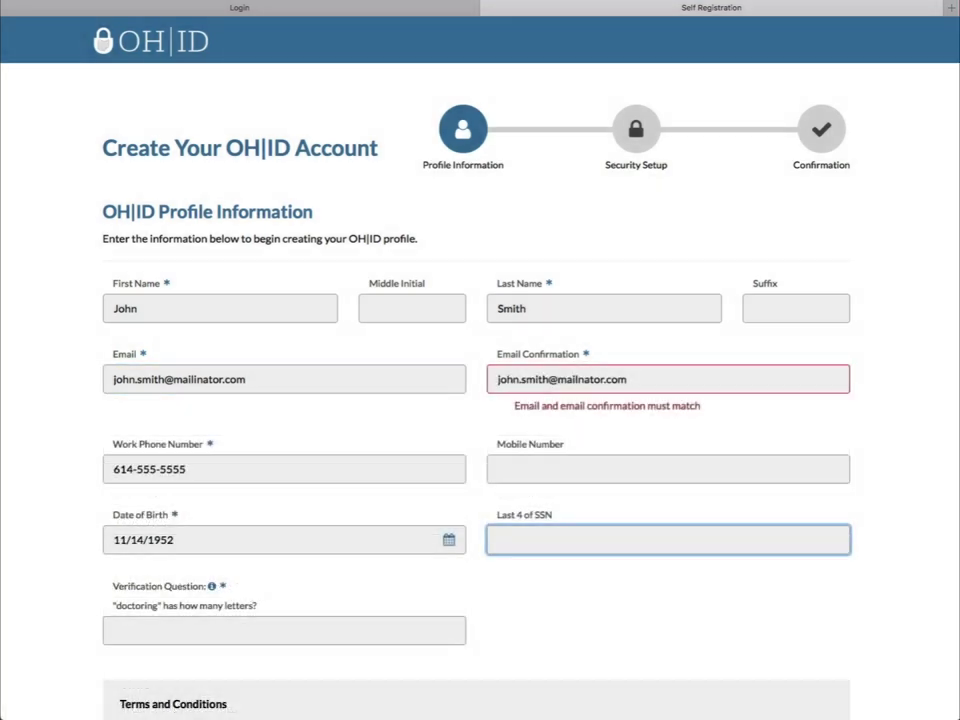
type("1111")
- Answer the verification question with 9, accept the terms and conditions, and submit the profile
left_click(405, 626)
type("9")
left_click(510, 621)
scroll(839, 573, "up", 1)
scroll(839, 573, "down", 5)
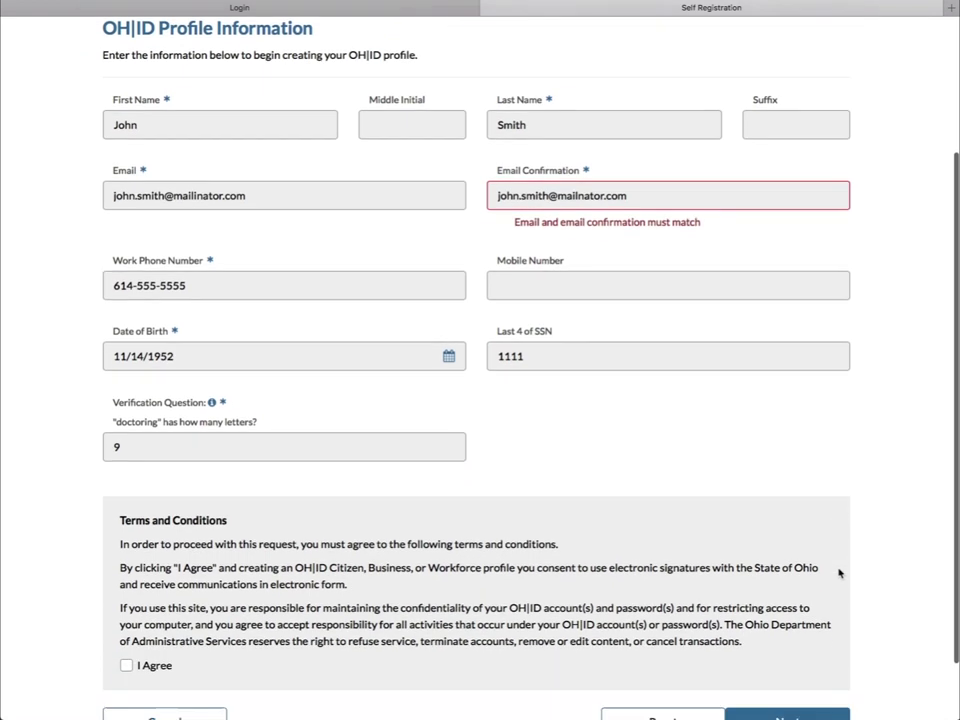
left_click(127, 591)
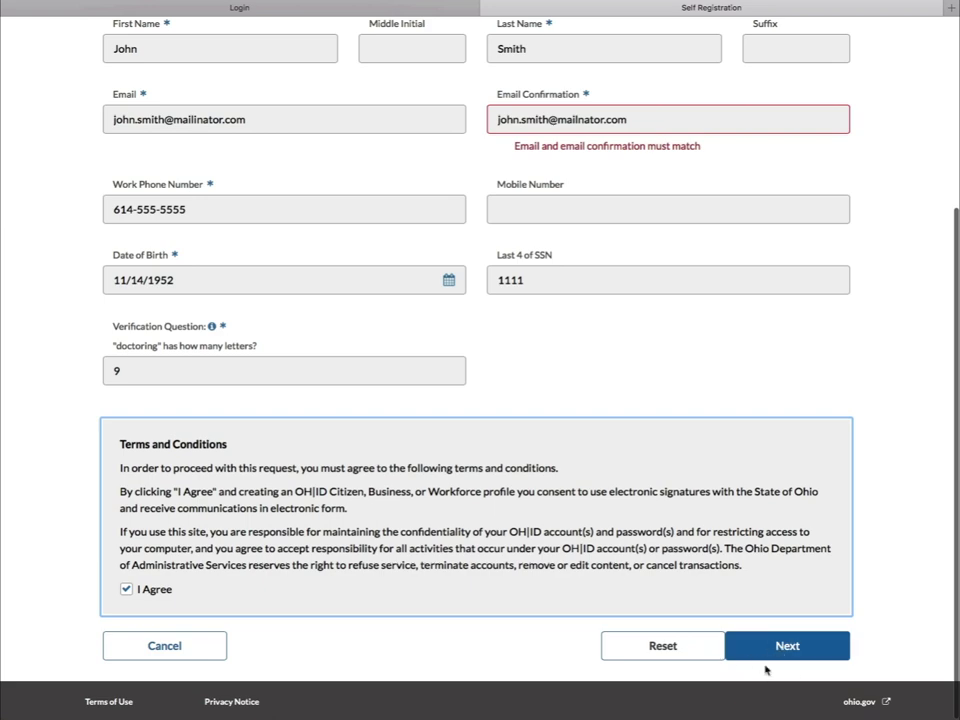
left_click(803, 650)
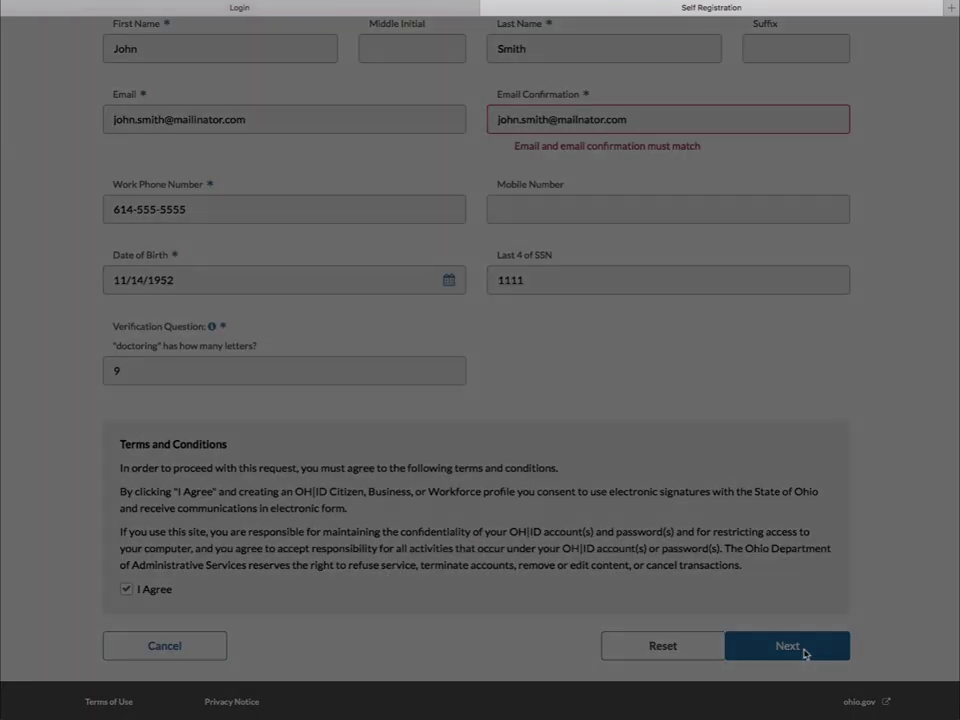
- Enter the account username and the password, then confirm the password
type("johnsmith52")
key("Tab")
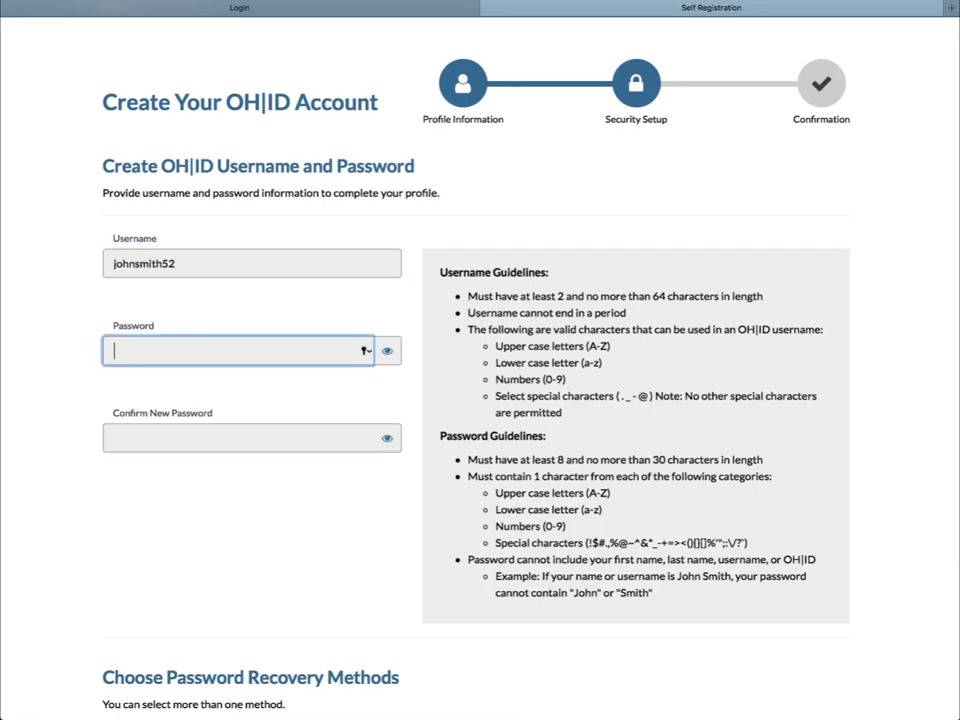
type("••••")
key("Tab")
type("•••••••••")
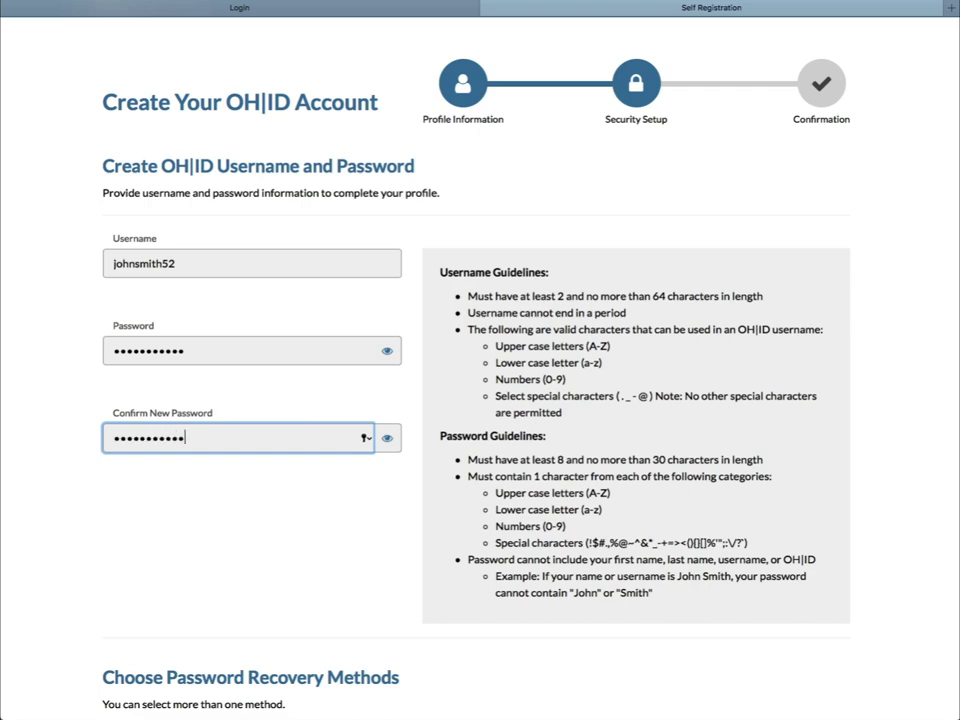
left_click(326, 556)
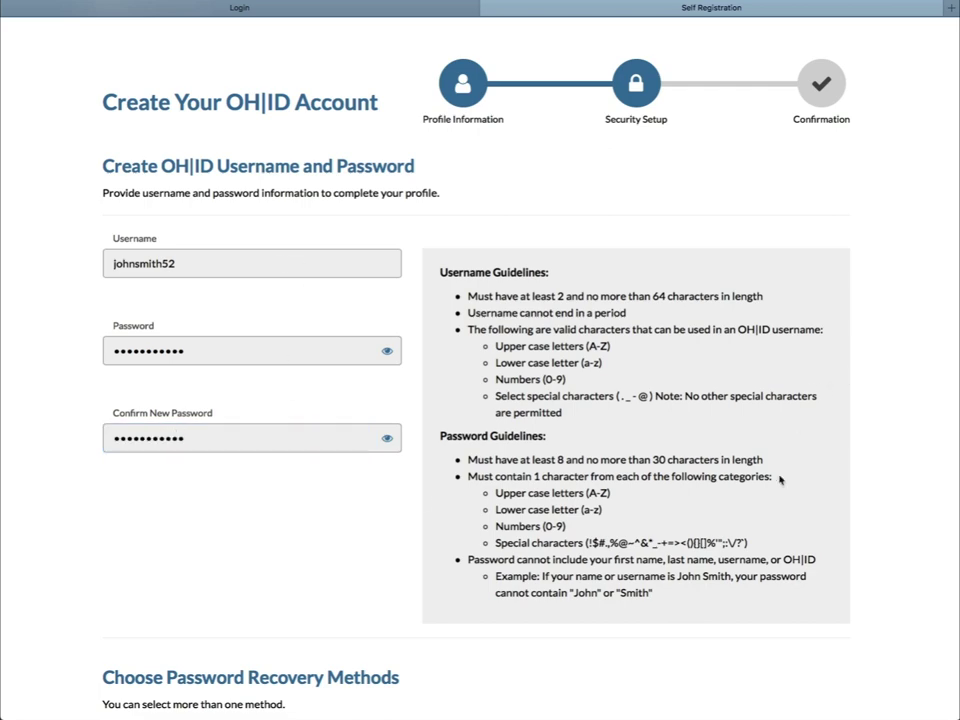
scroll(778, 480, "up", 1)
scroll(776, 540, "down", 4)
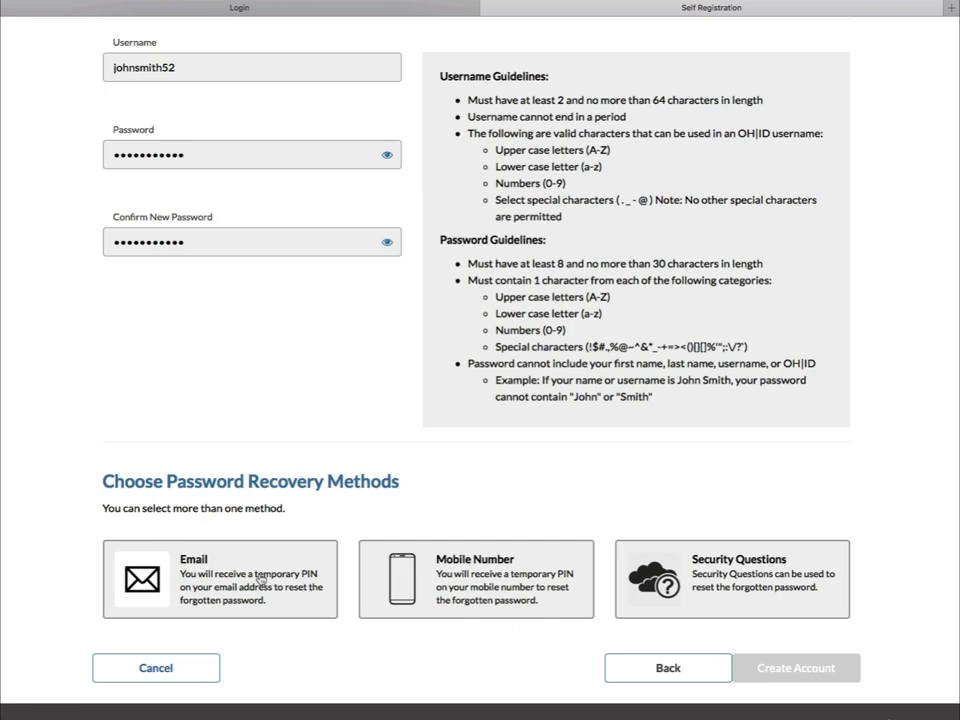
- Enable Email, Mobile Number and Security Questions as password recovery methods
left_click(260, 578)
left_click(548, 584)
left_click(653, 547)
scroll(613, 538, "up", 2)
scroll(610, 560, "down", 5)
scroll(610, 590, "down", 3)
- Enter the recovery mobile number and answer the birth-city security question #4
left_click(318, 437)
type("614-555-5555")
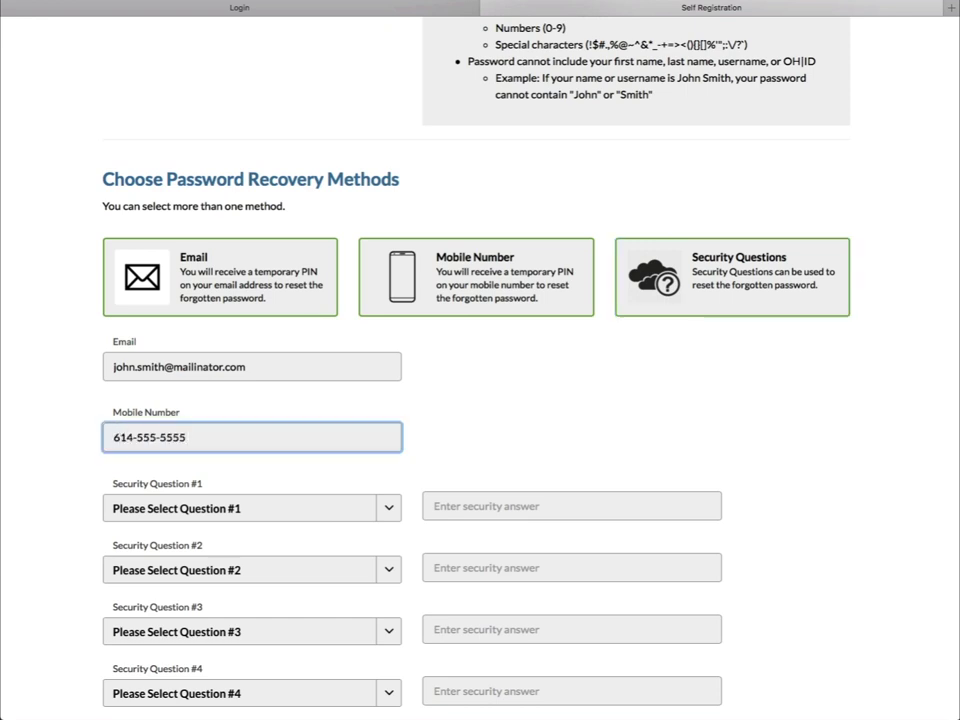
scroll(388, 523, "up", 1)
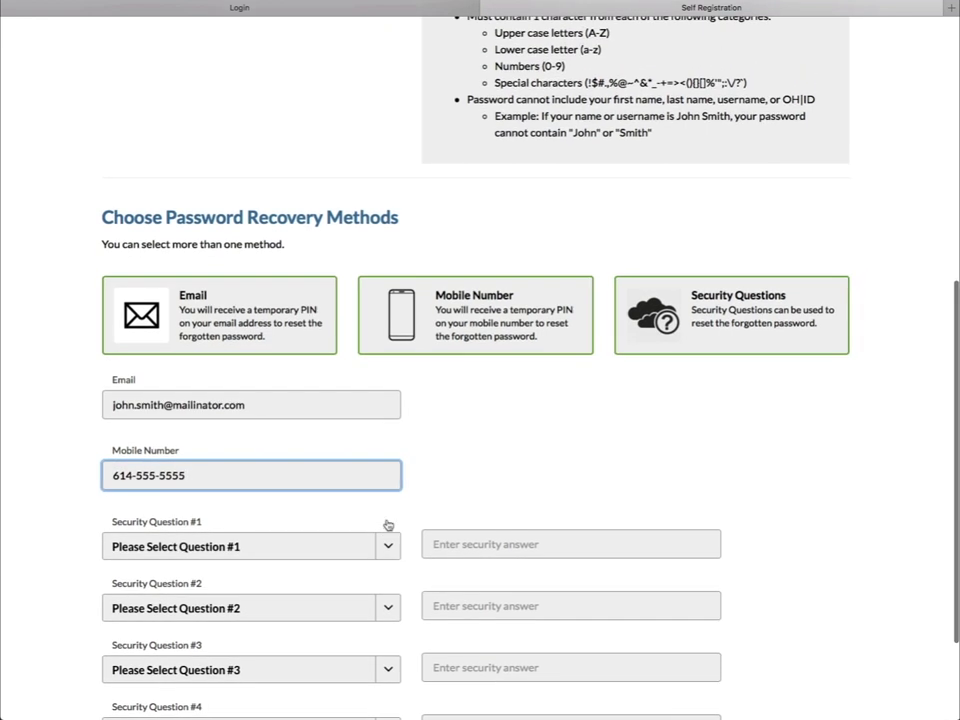
scroll(388, 523, "down", 3)
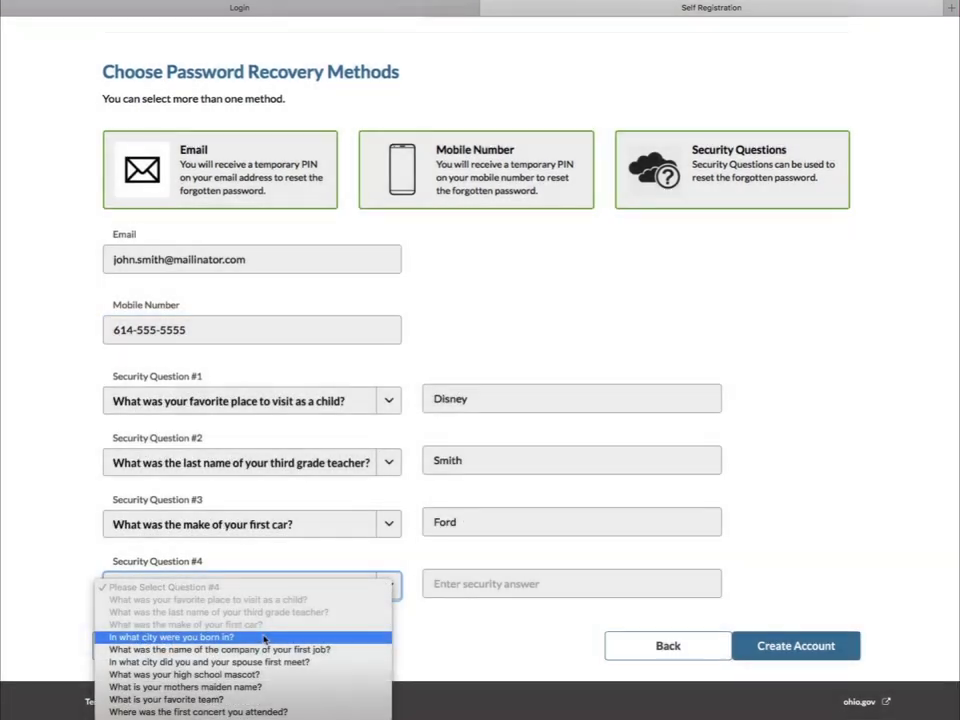
left_click(200, 634)
left_click(487, 590)
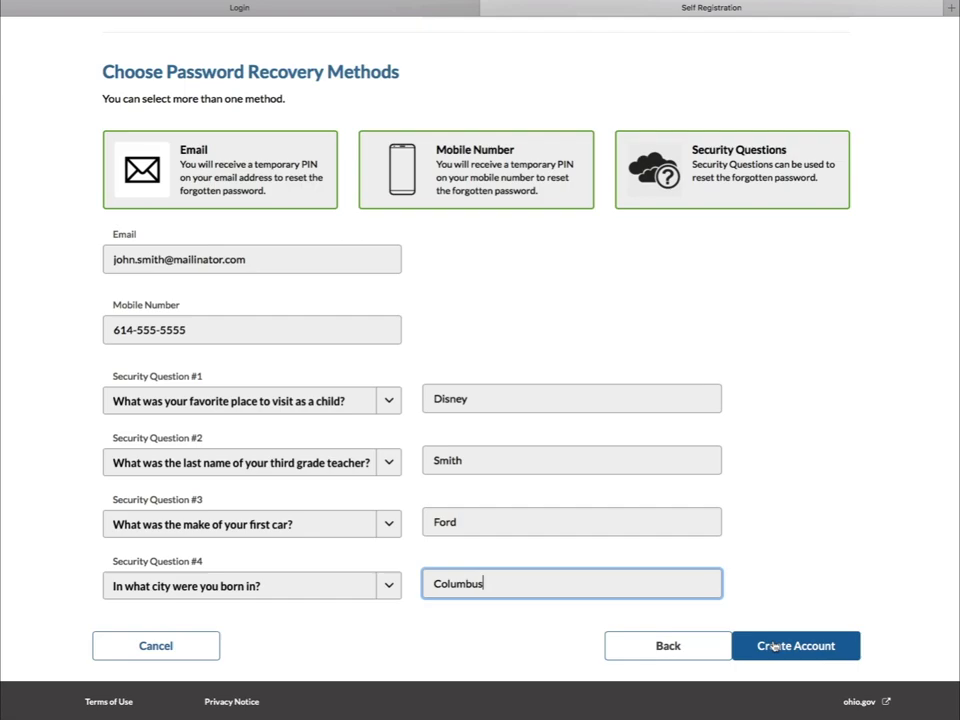
- Create the account and submit the mobile verification code
left_click(775, 647)
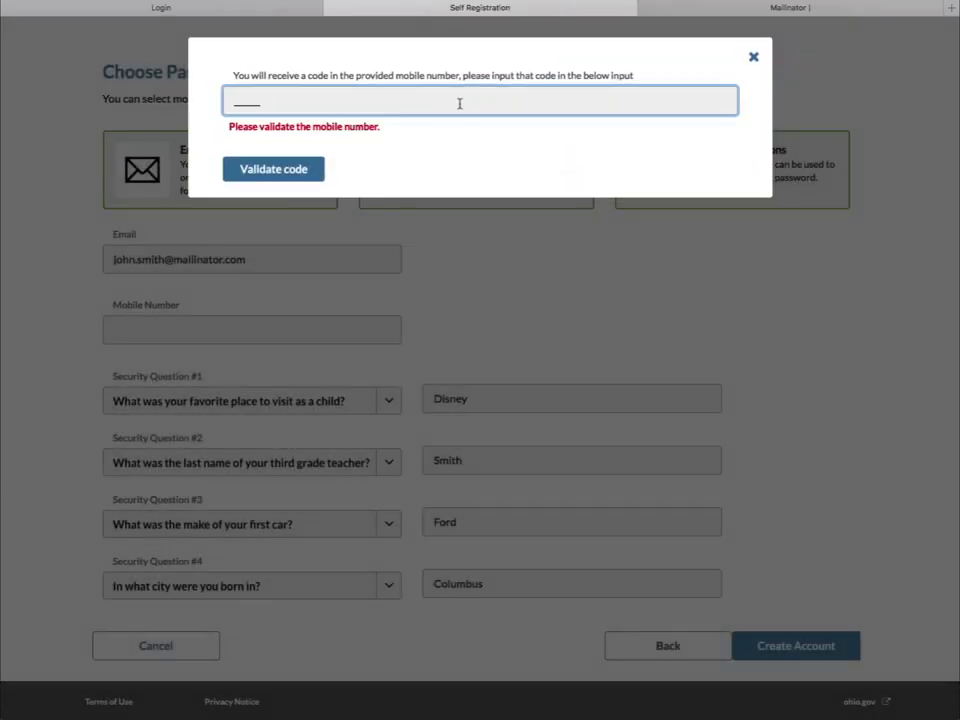
left_click(272, 174)
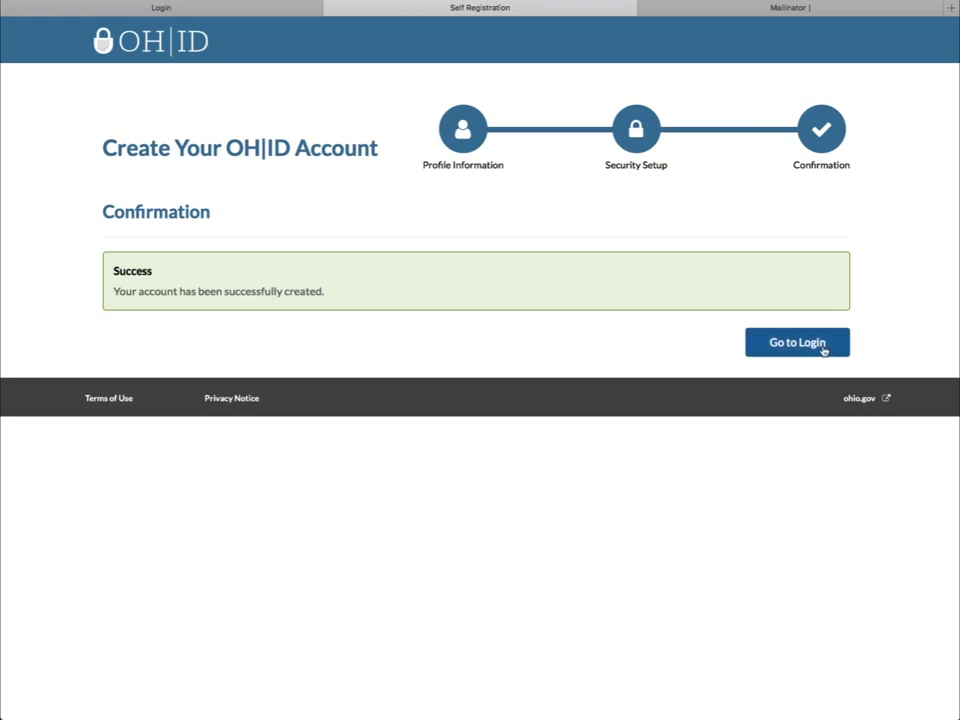
- Go to the OH|ID login page and sign in with the new username and password
left_click(823, 345)
left_click(620, 186)
type("johnsmith52")
key("Tab")
type("***********")
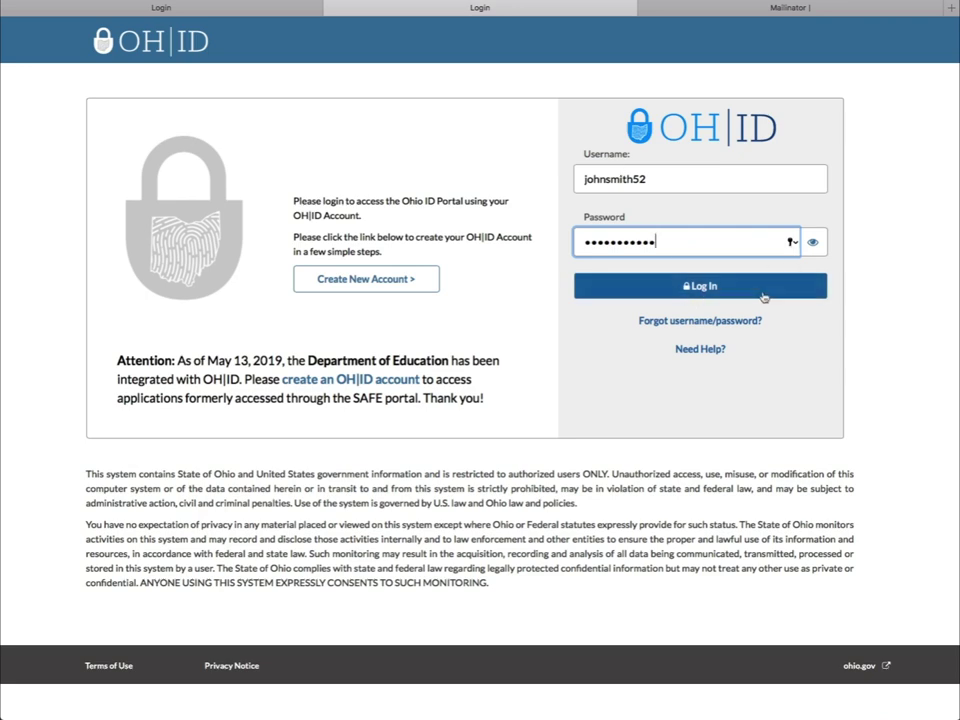
left_click(763, 290)
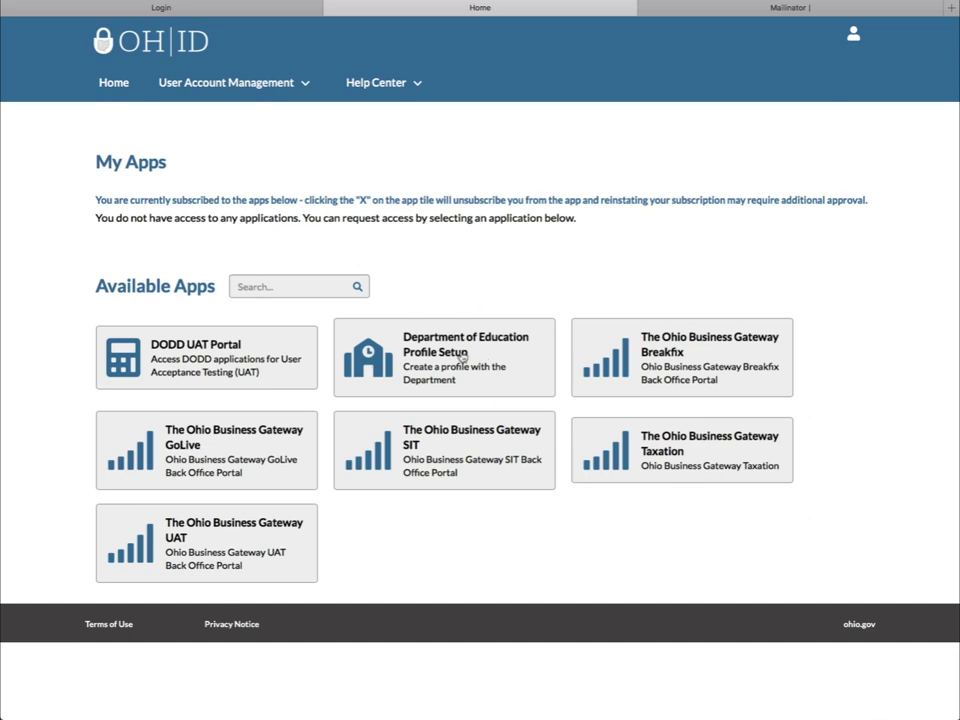
- Request Department of Education Profile Setup access with agreed terms and SSN last four, then return to apps
left_click(462, 357)
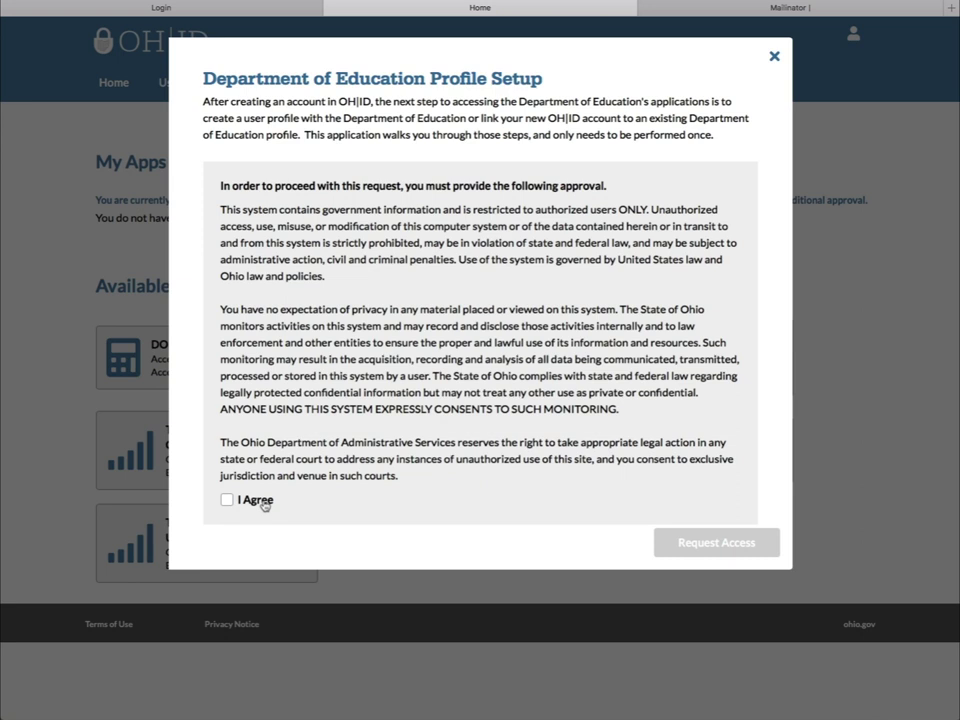
left_click(227, 501)
left_click(227, 500)
left_click(465, 543)
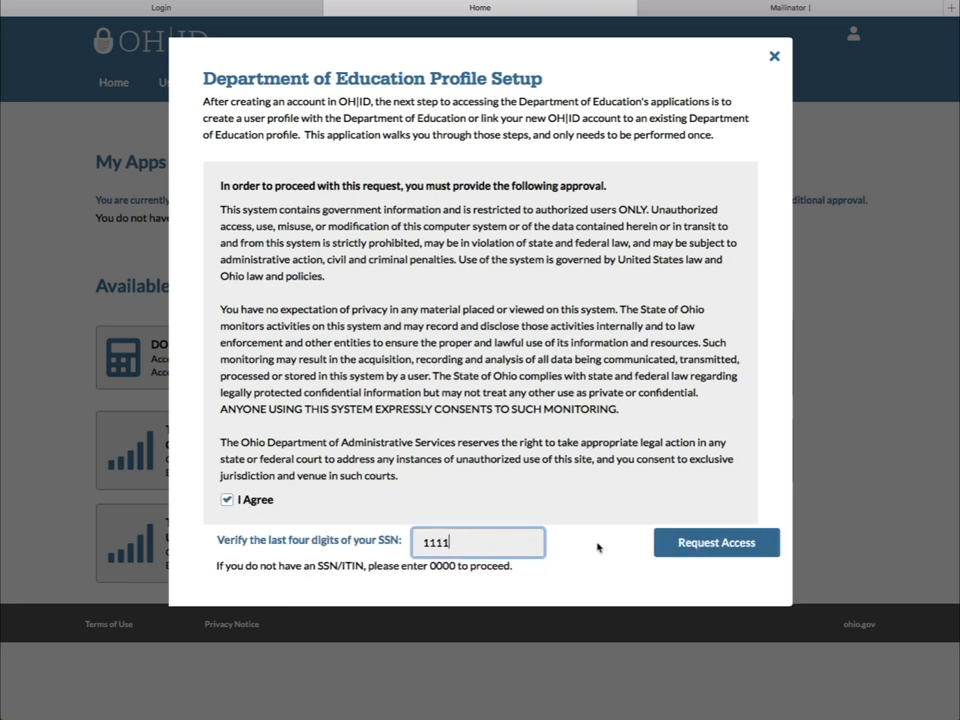
left_click(703, 551)
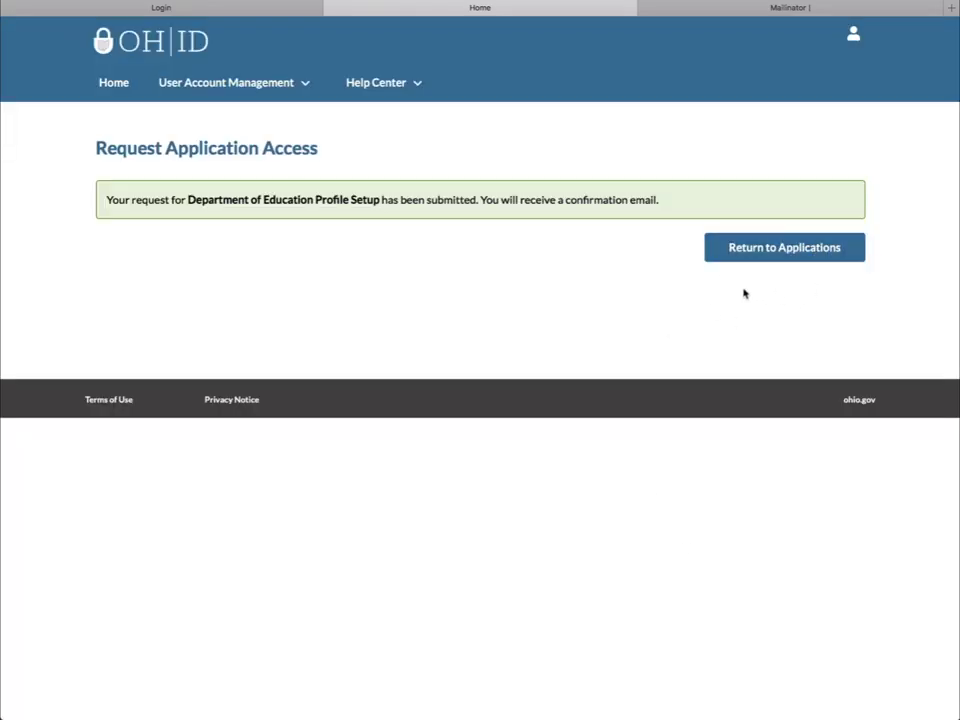
left_click(767, 252)
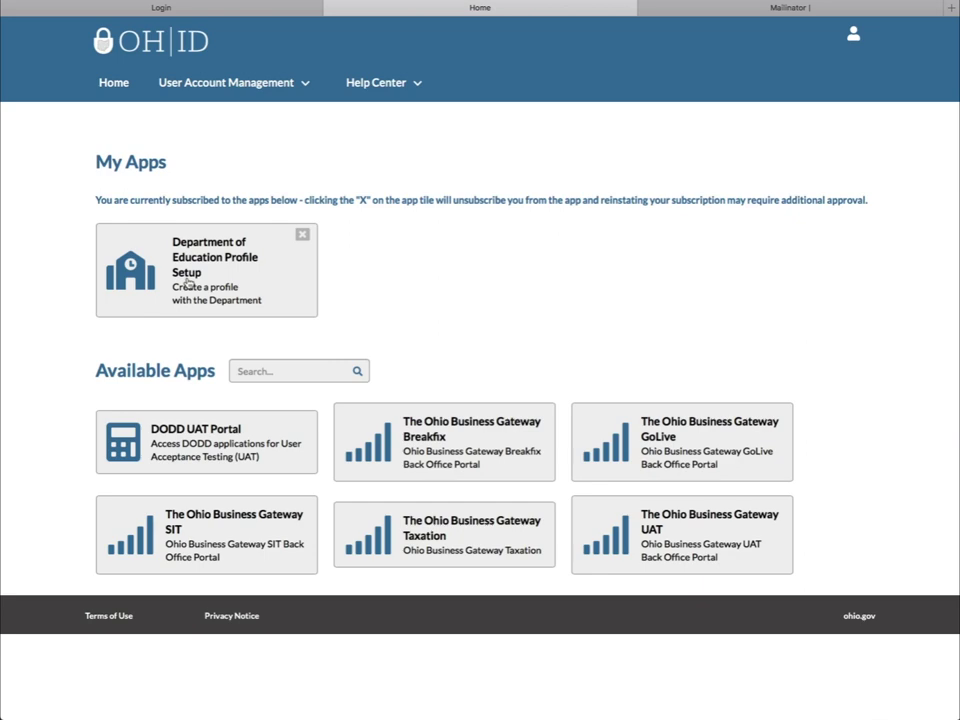
- Launch Profile Setup, start a new profile with the College Credit Plus parent role, and continue to contact details
left_click(187, 284)
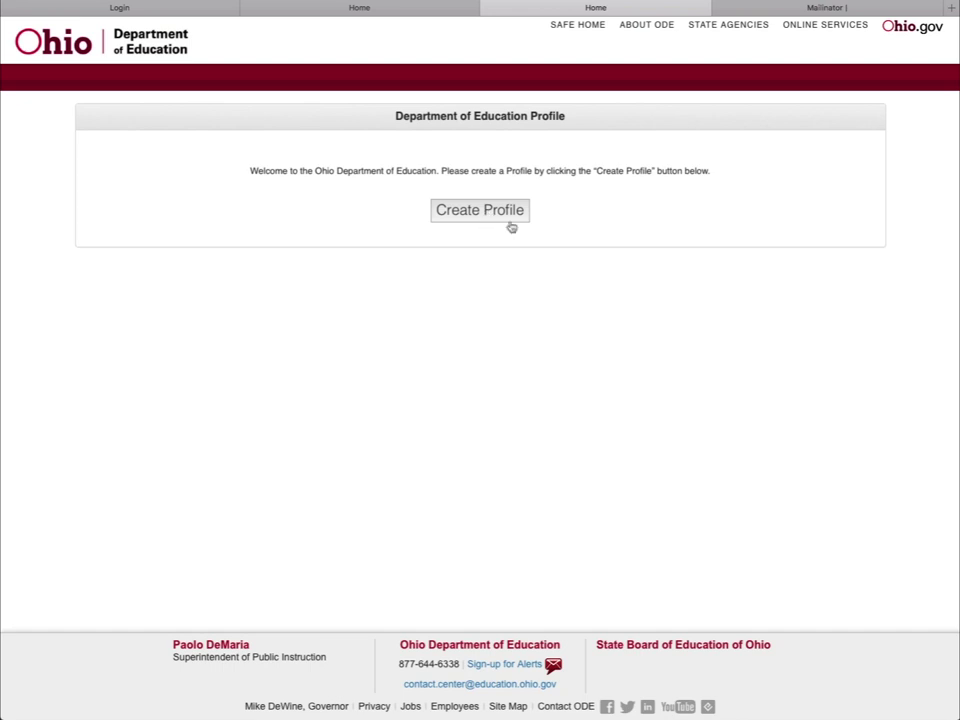
left_click(487, 214)
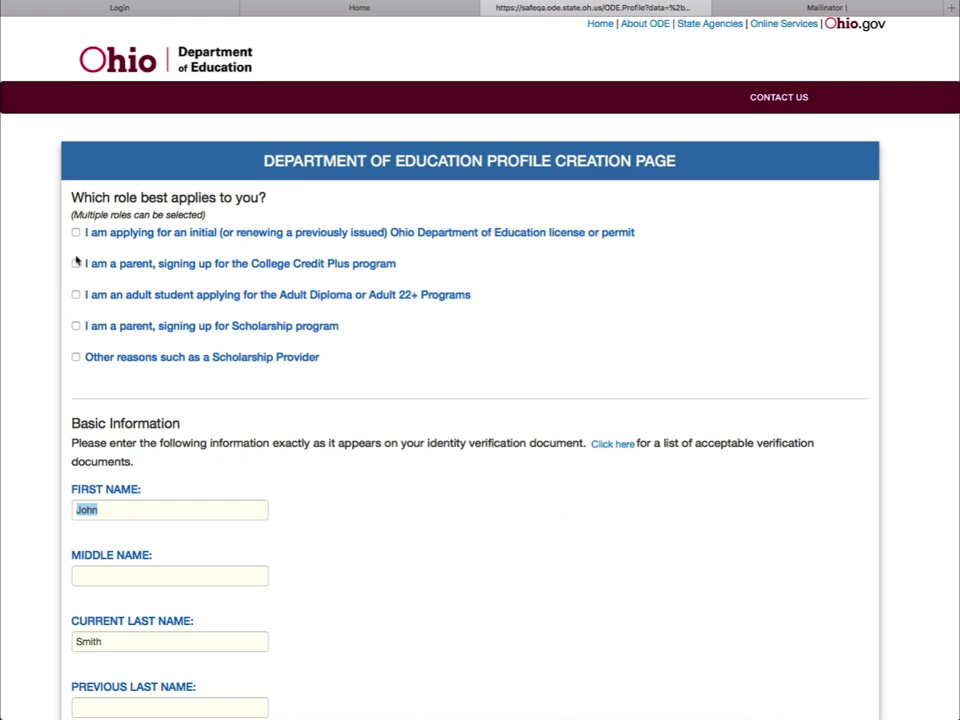
left_click(76, 264)
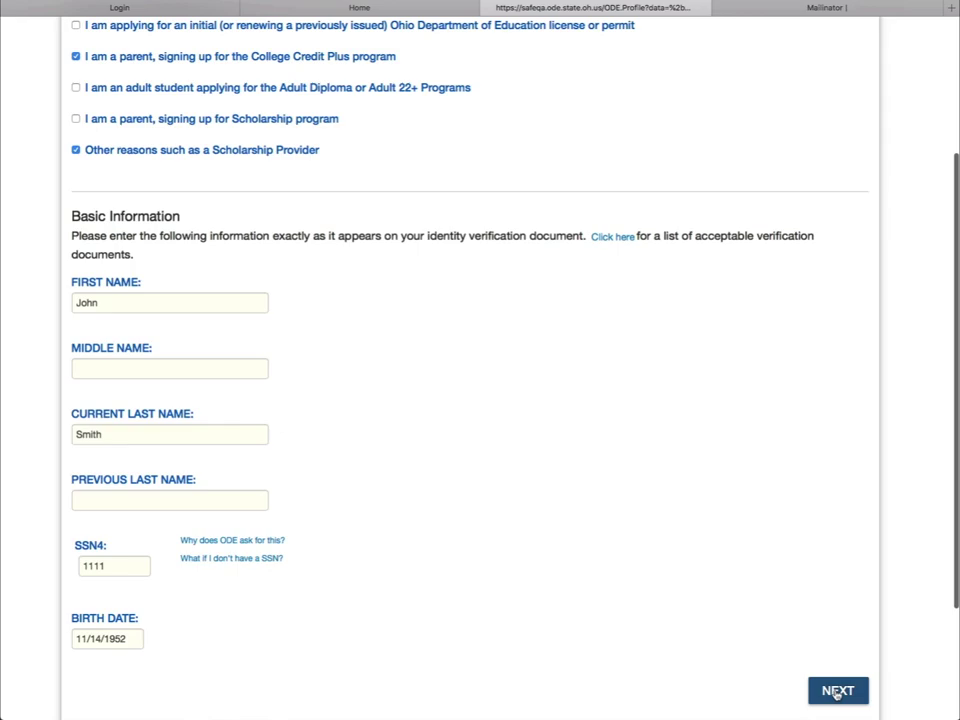
left_click(837, 691)
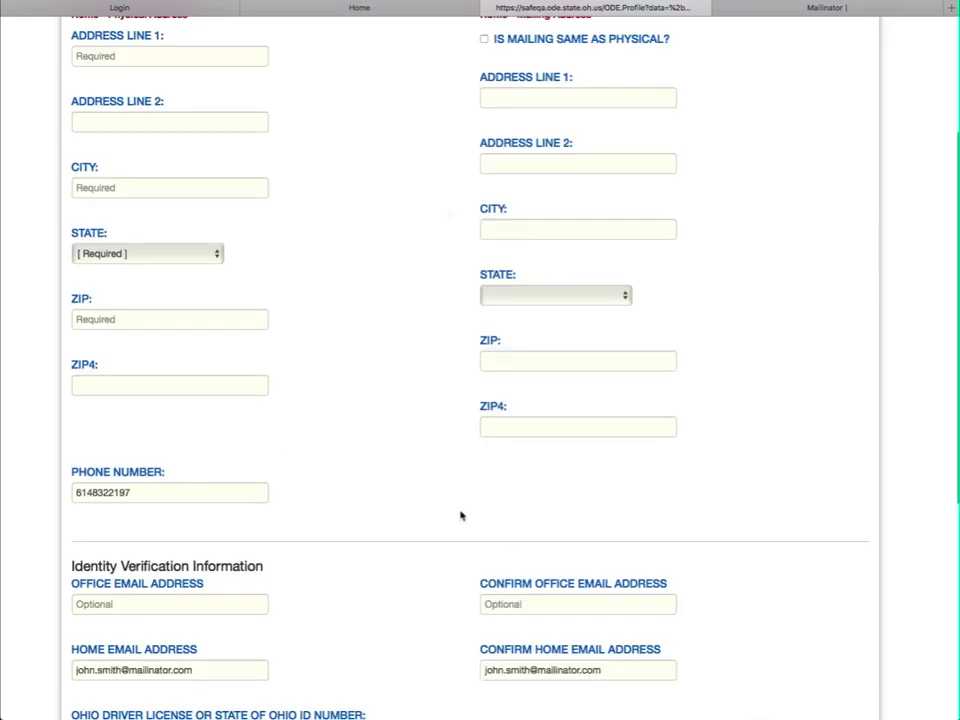
scroll(448, 213, "down", 5)
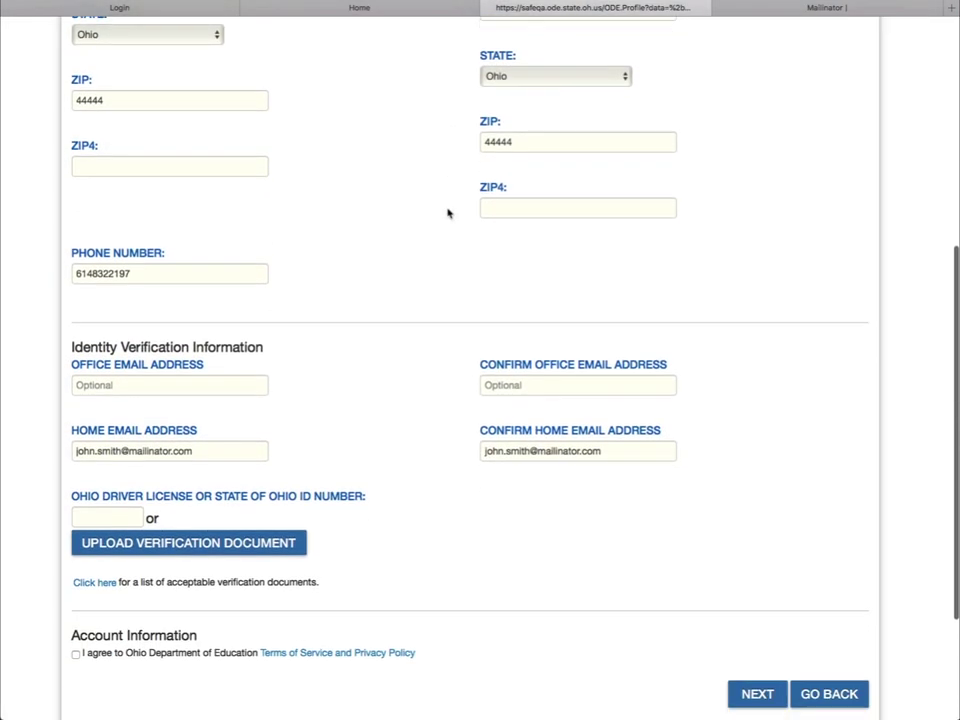
scroll(448, 213, "down", 2)
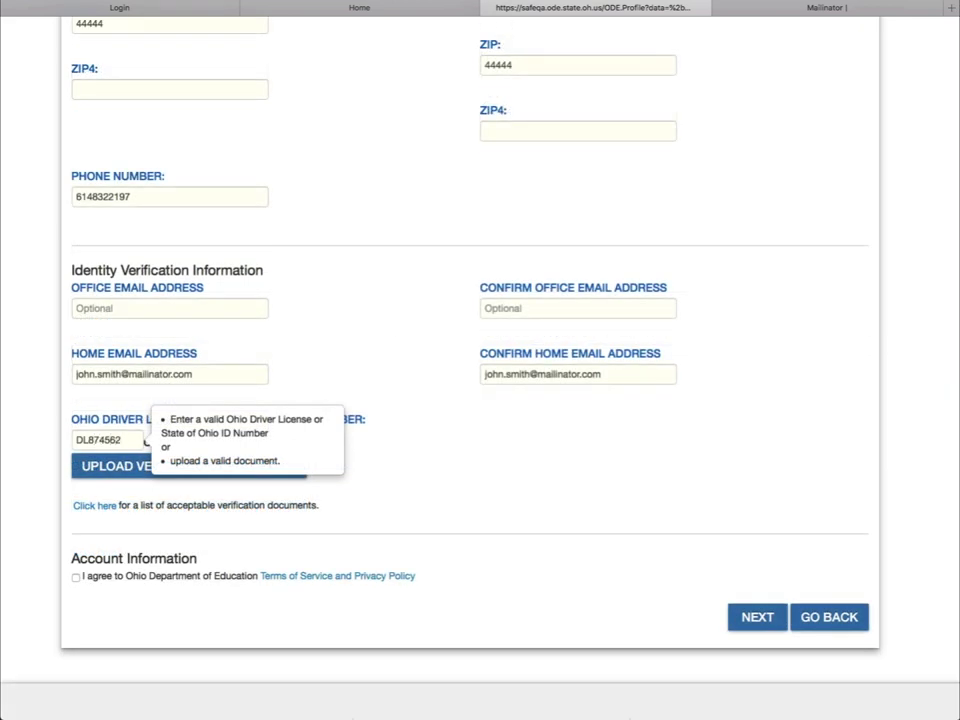
left_click(493, 534)
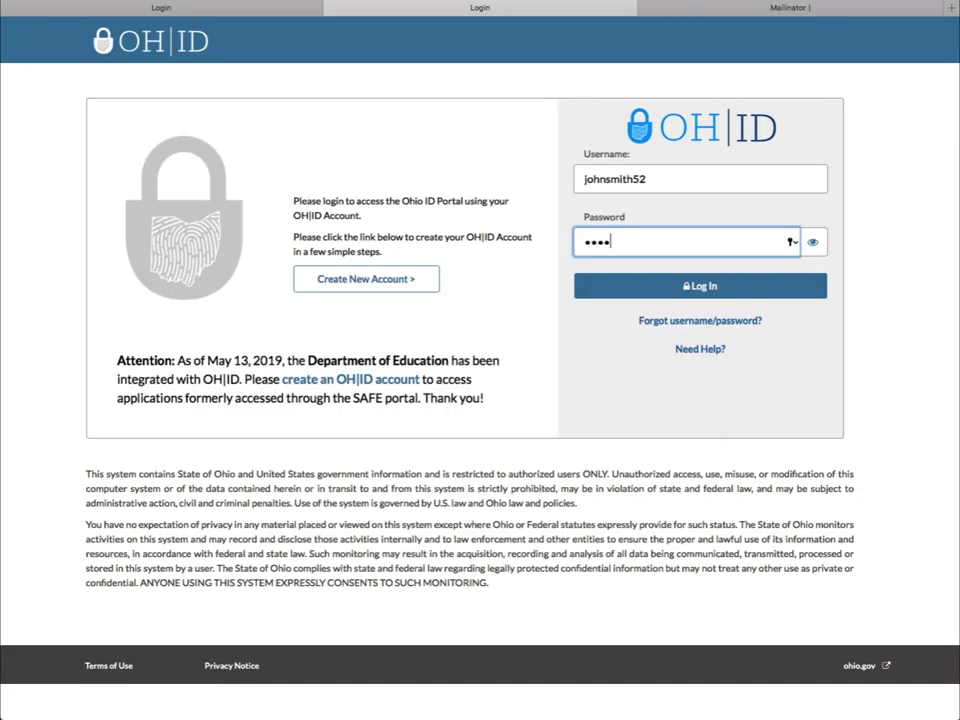
- Enter the account password on the OH|ID login page and sign back in
type("•••")
type("•••••")
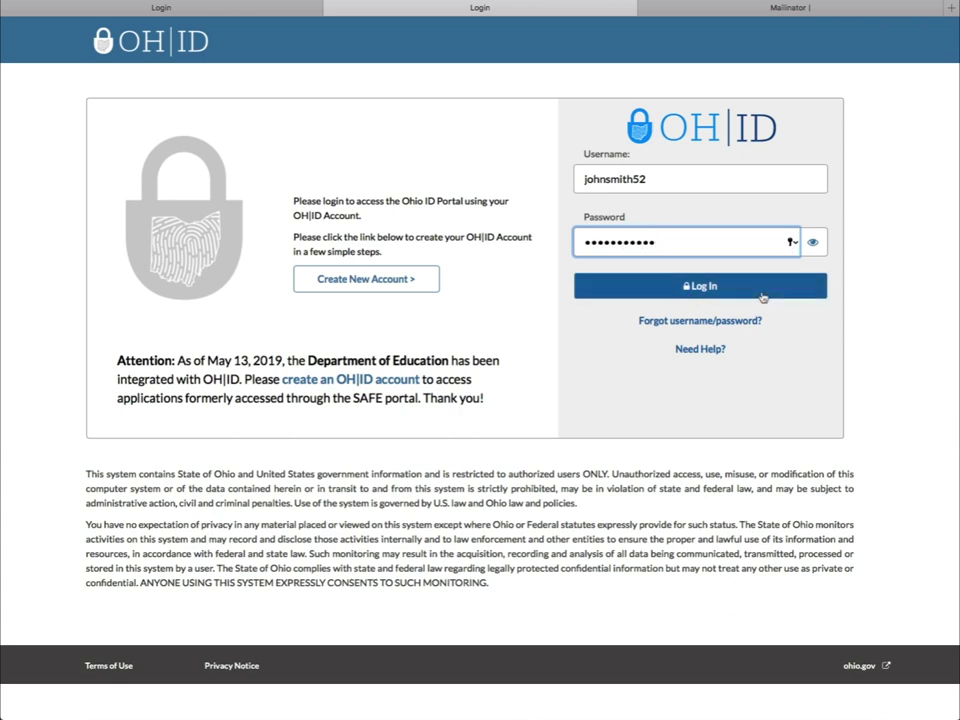
left_click(760, 292)
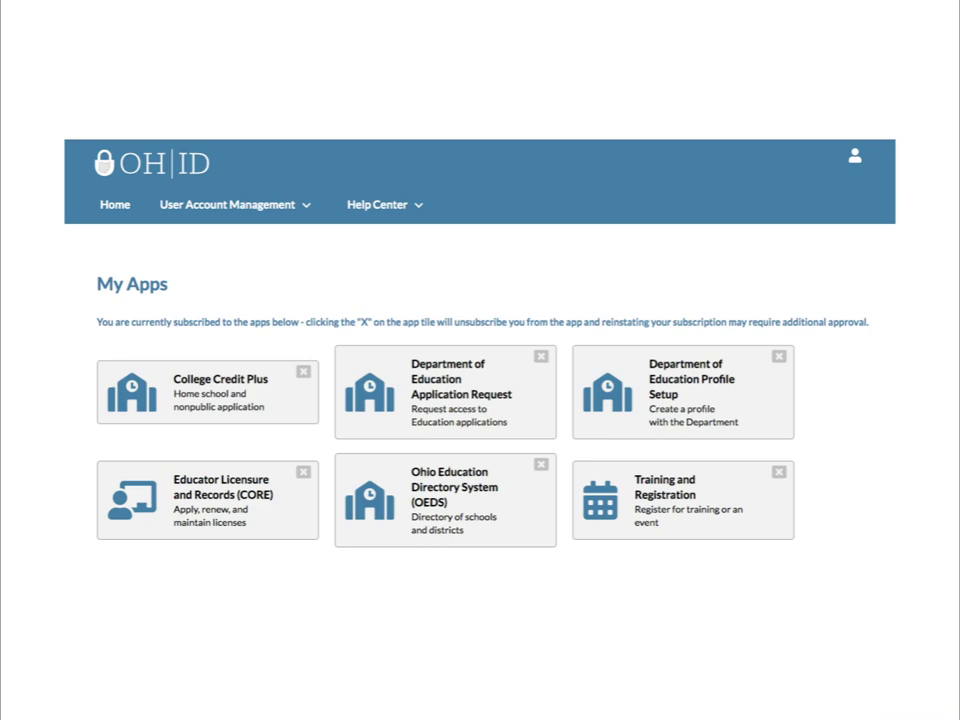